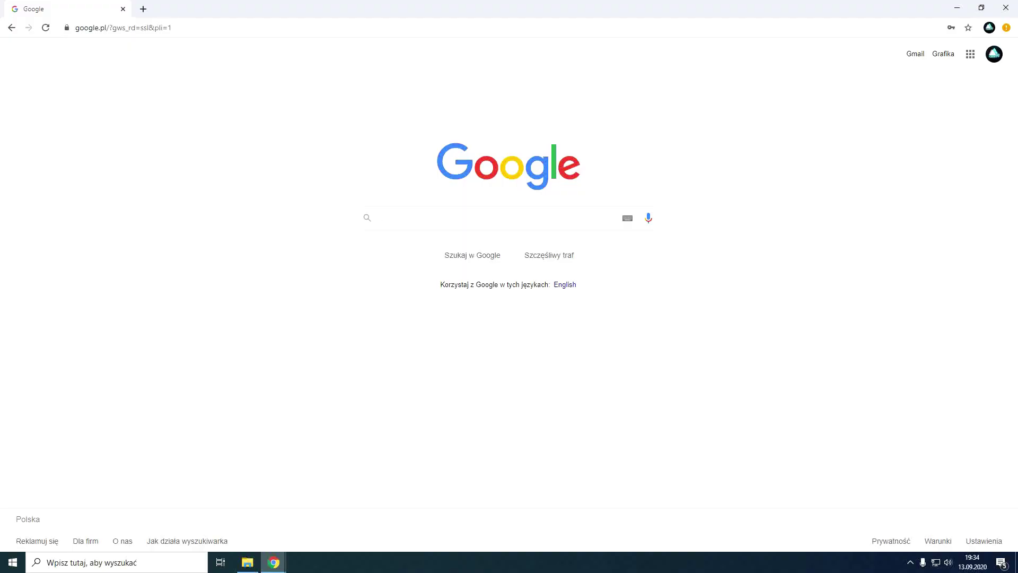
Step: Visit the Hive OS referral site and go from Sign In to account registration
left_click(206, 27)
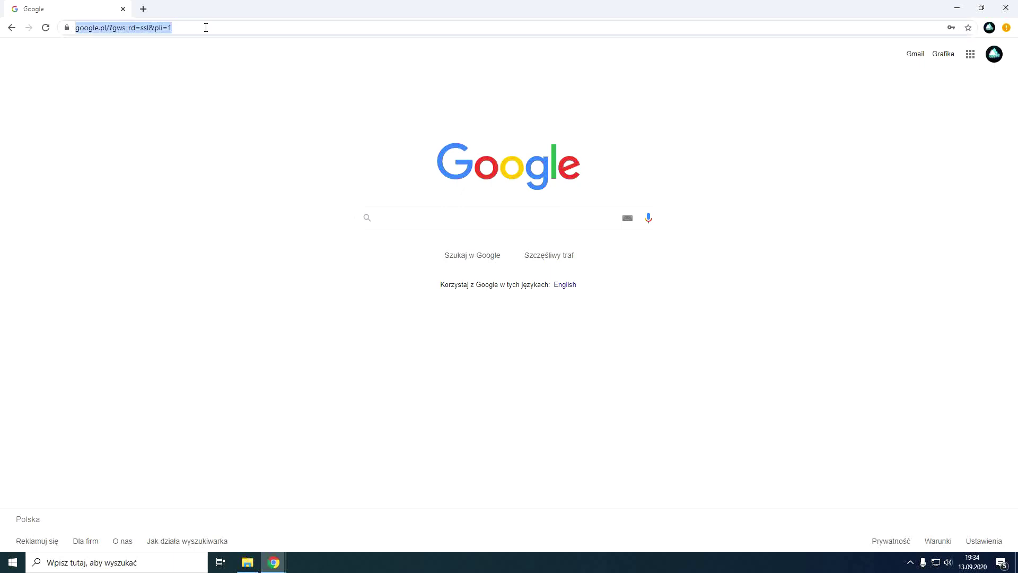
key("Return")
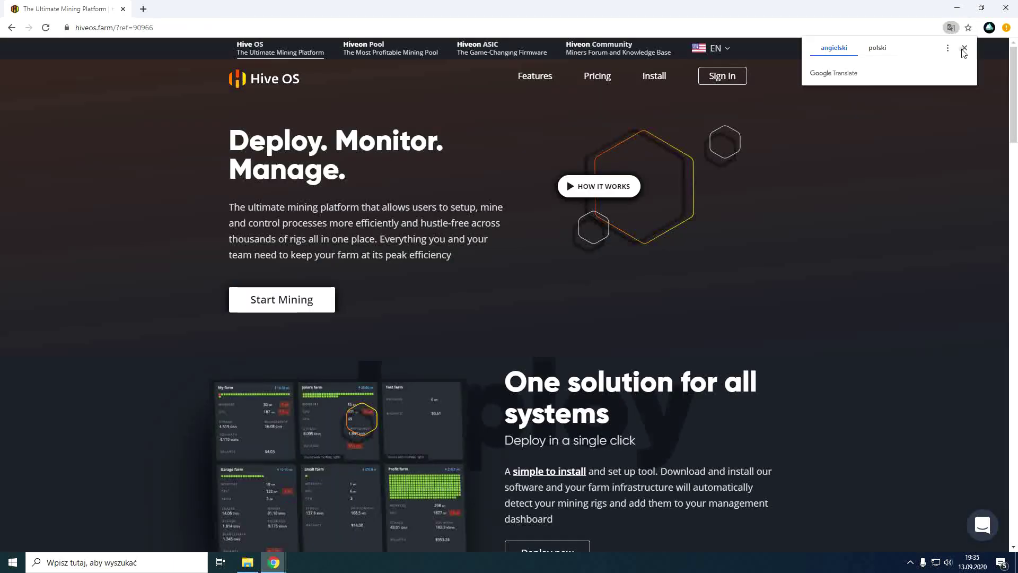
left_click(722, 76)
left_click(549, 372)
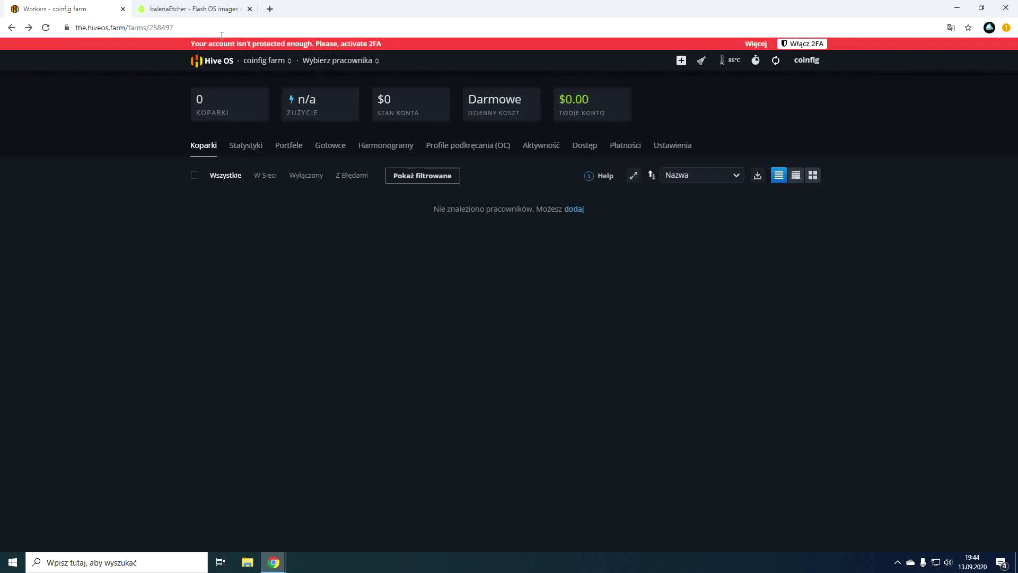
Step: Download the balenaEtcher installer for Windows, then go back to the Hive OS tab
left_click(200, 9)
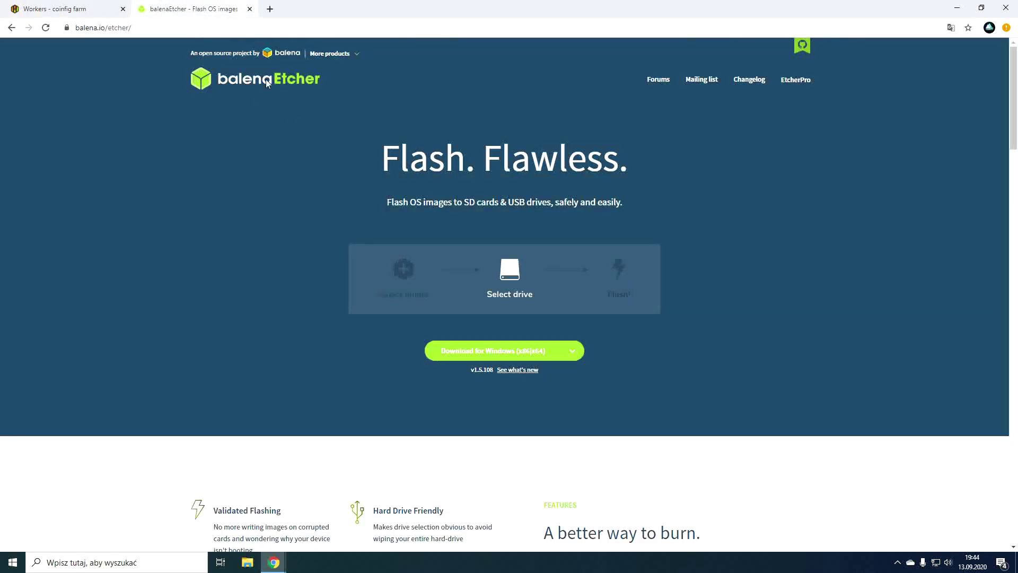
scroll(168, 87, "down", 10)
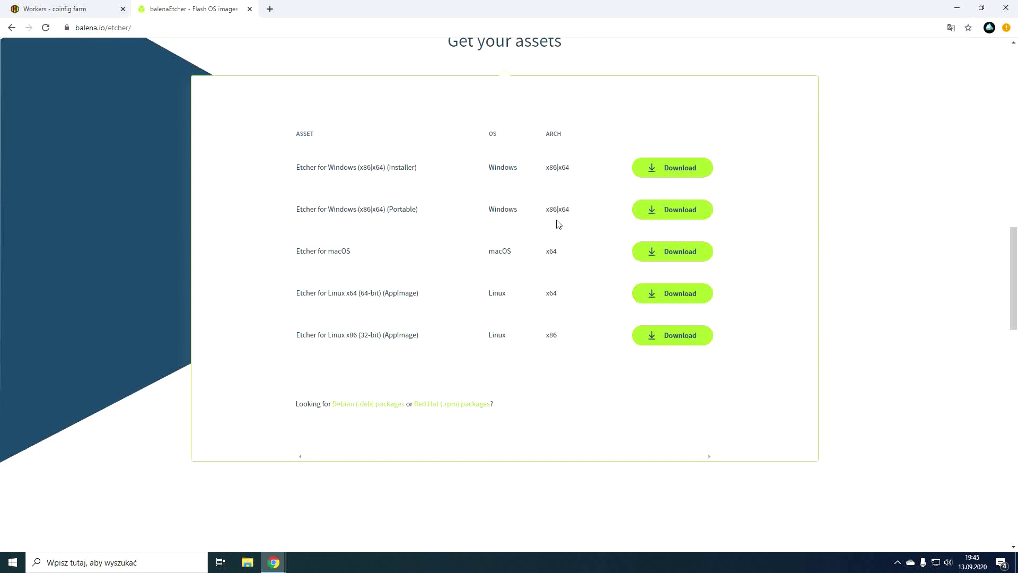
left_click(660, 168)
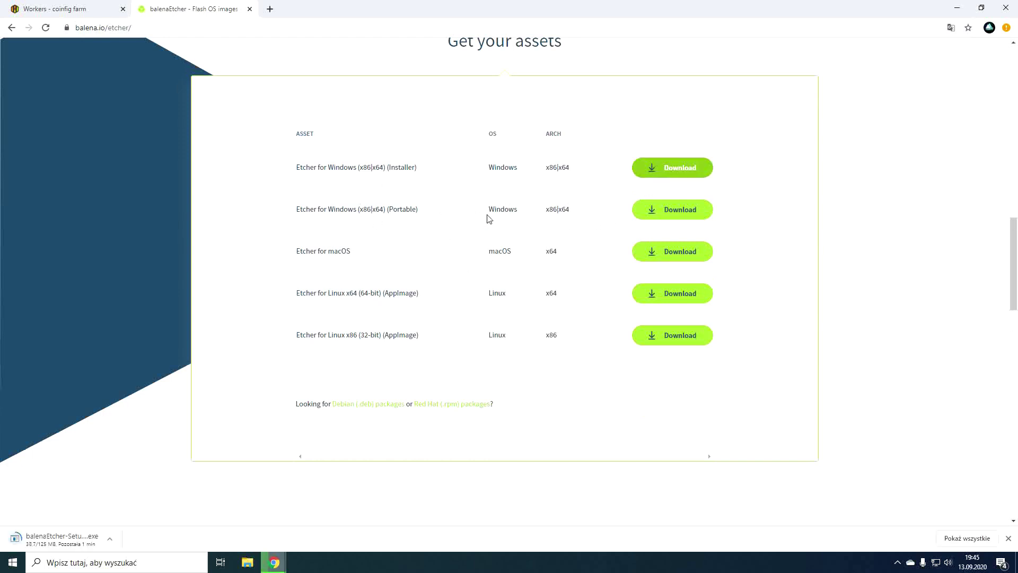
left_click(55, 9)
Step: Load hiveos.farm and download the GPU Stable Version rig image as a ZIP
left_click(127, 27)
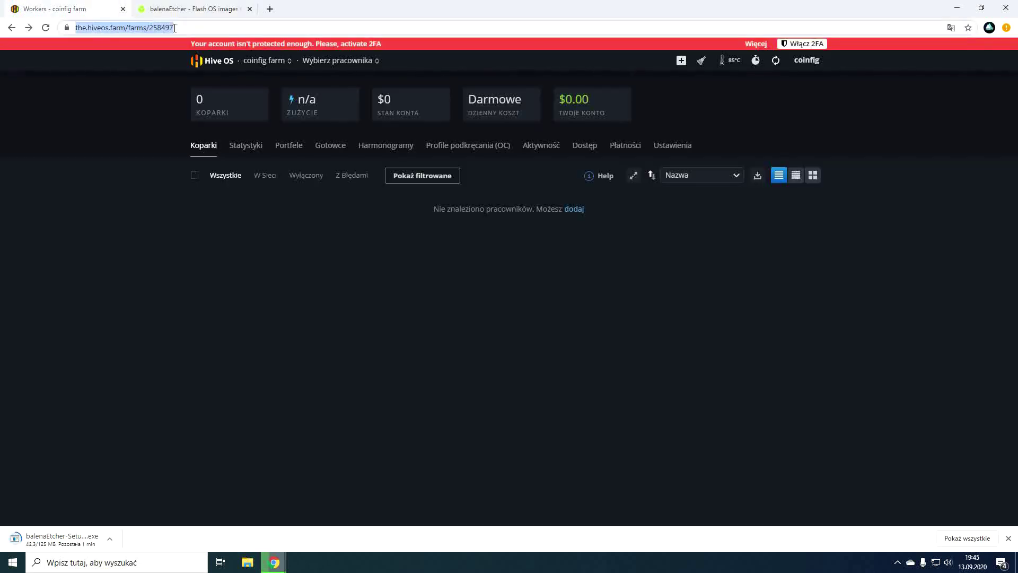
type("hiveos.farm")
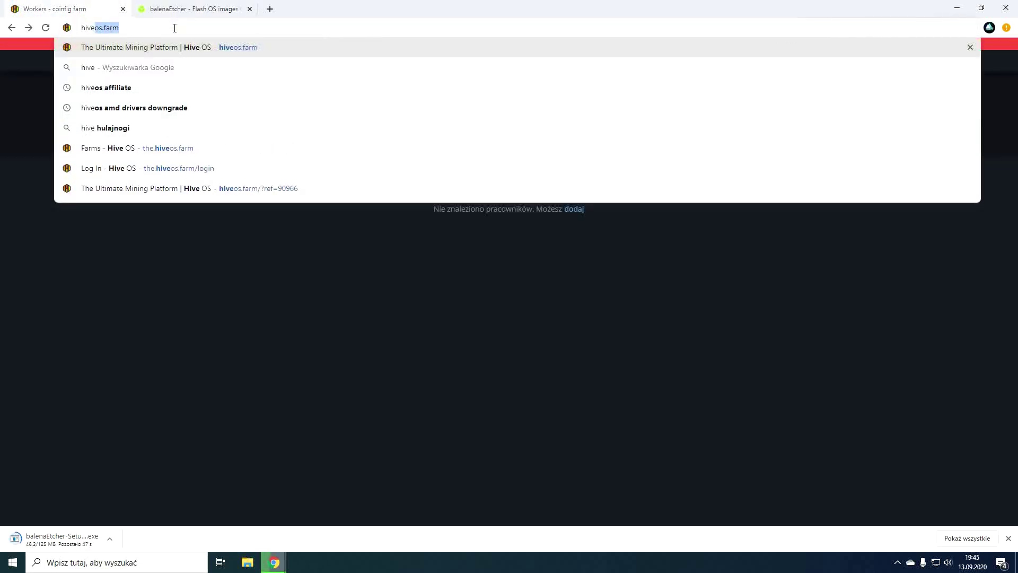
key("Return")
scroll(383, 257, "down", 2)
scroll(383, 257, "down", 1)
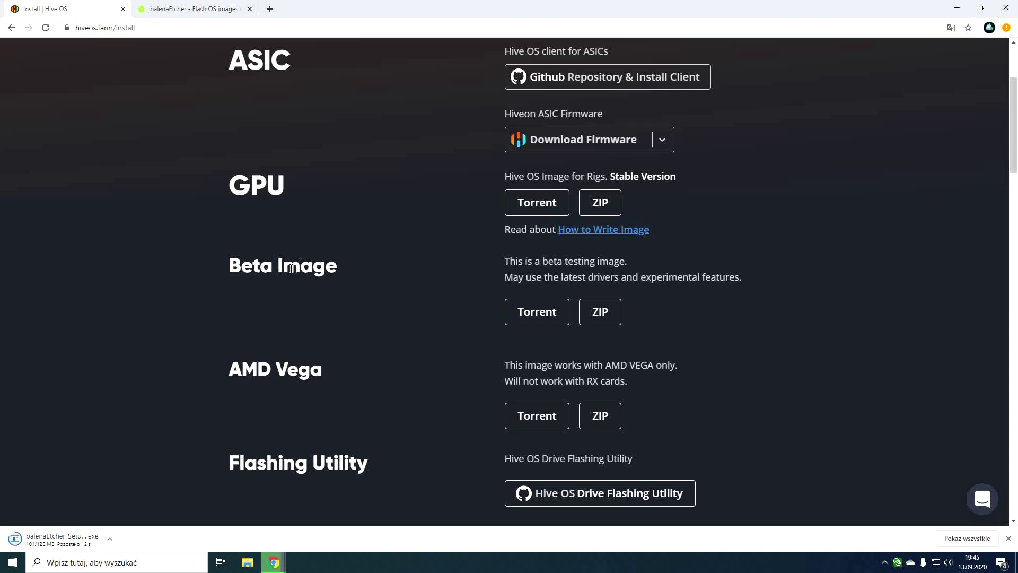
scroll(334, 272, "up", 1)
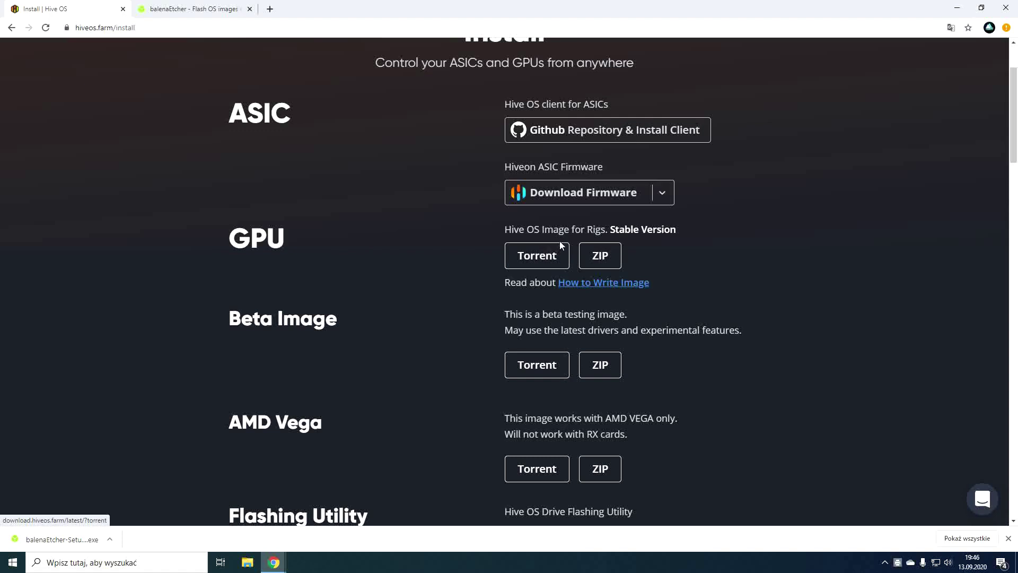
left_click(599, 255)
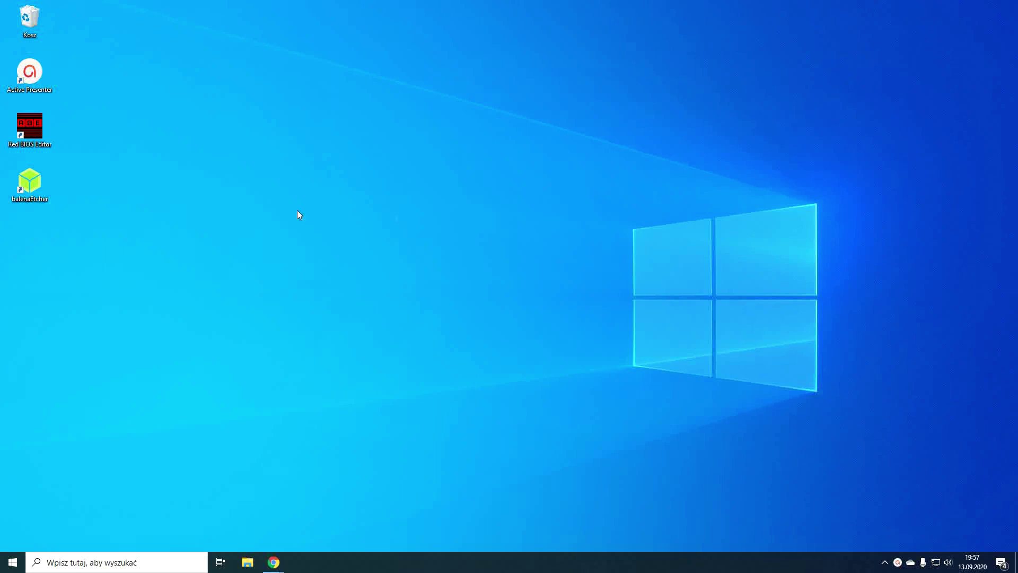
Step: Flash the hiveos image file onto the USB storage device with balenaEtcher
double_click(31, 189)
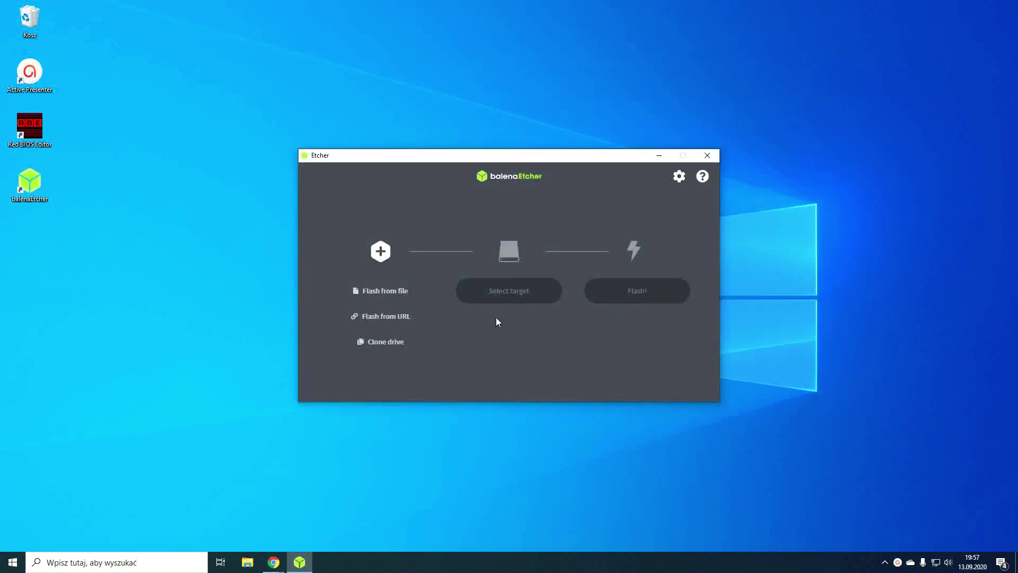
left_click(390, 296)
left_click(440, 235)
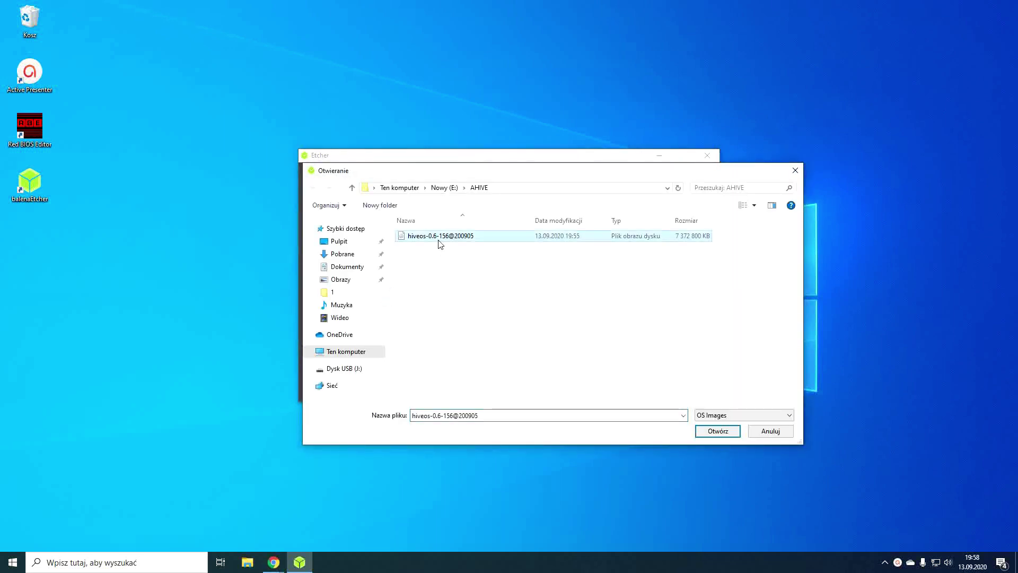
left_click(718, 431)
left_click(509, 291)
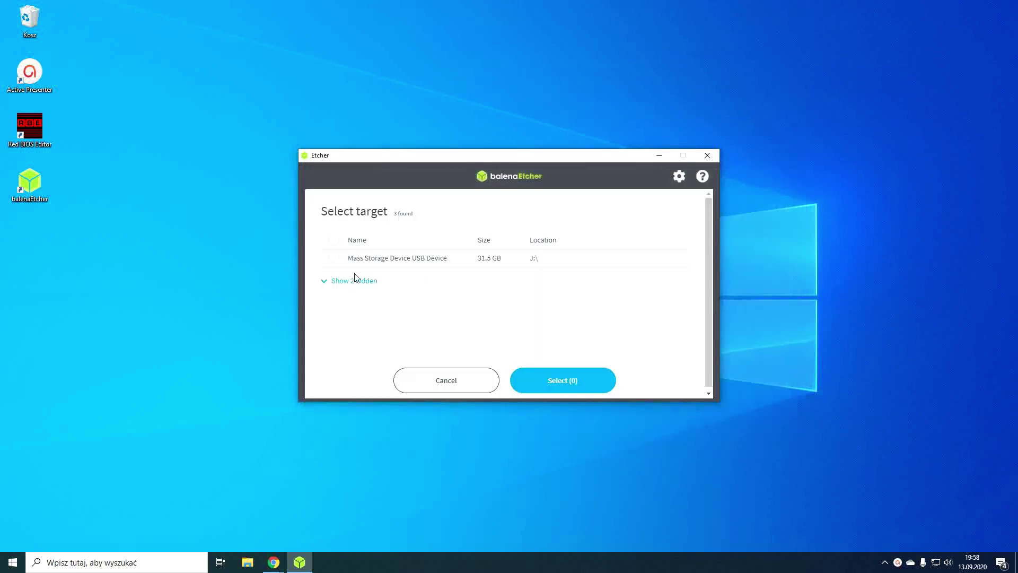
left_click(334, 258)
left_click(563, 380)
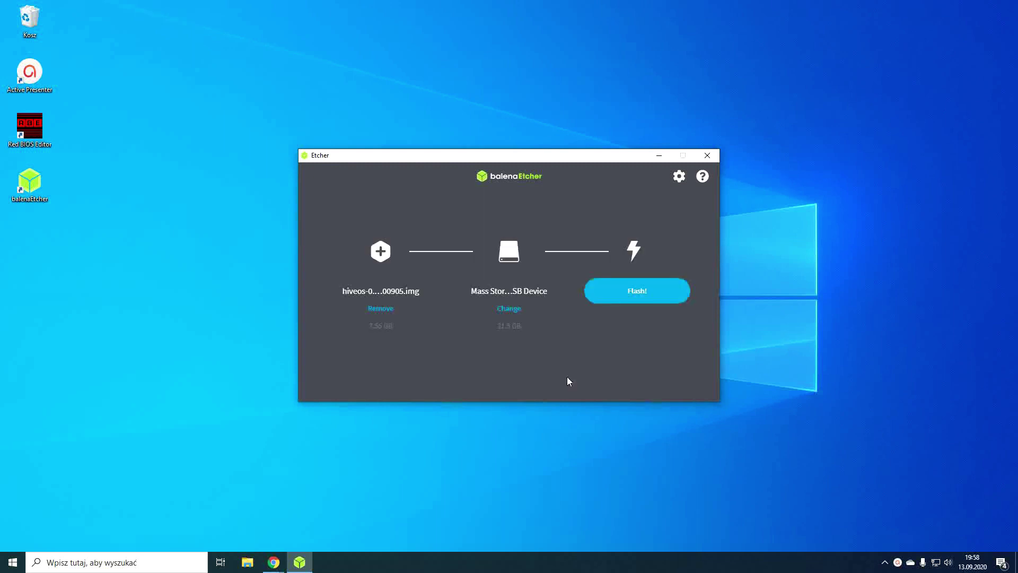
left_click(631, 296)
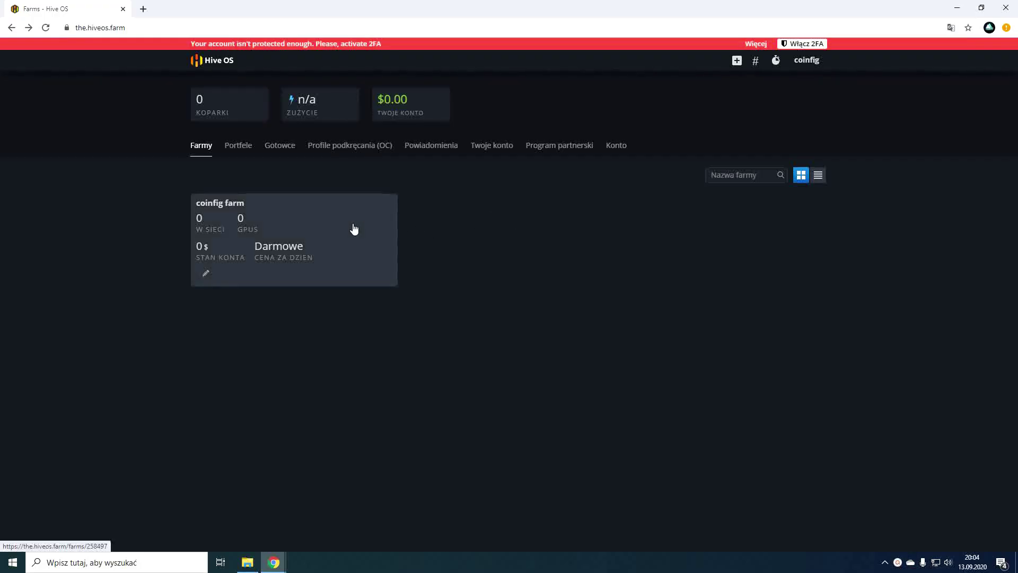
Step: Add a new worker named 8x_2070super_ZOTAC to the farm
left_click(354, 229)
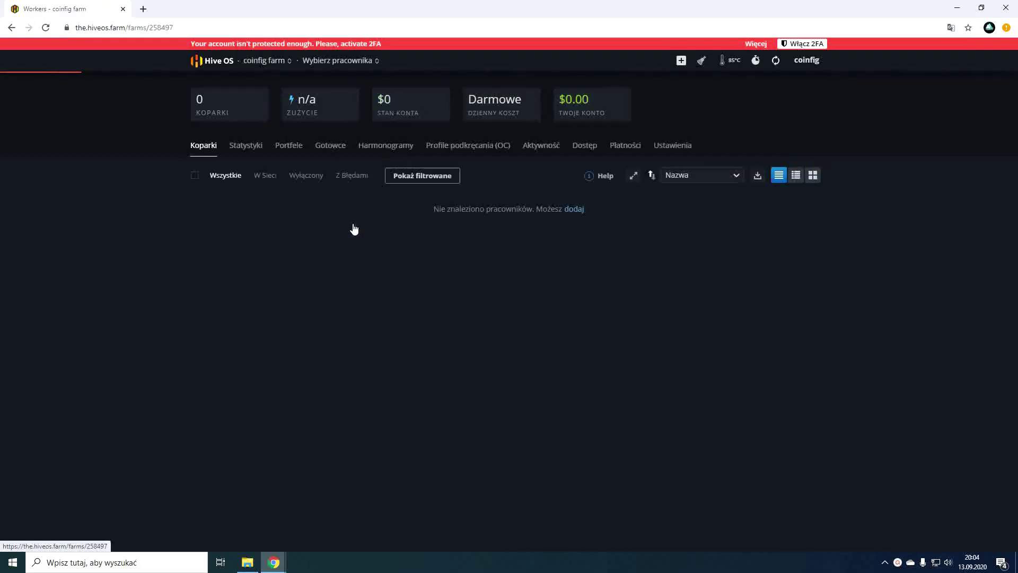
left_click(681, 61)
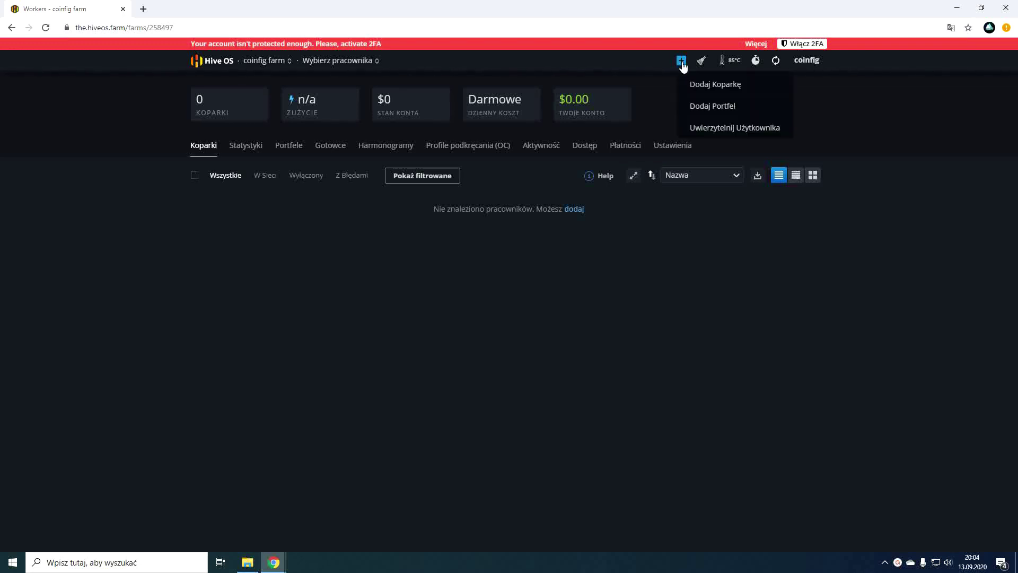
left_click(718, 86)
left_click(404, 275)
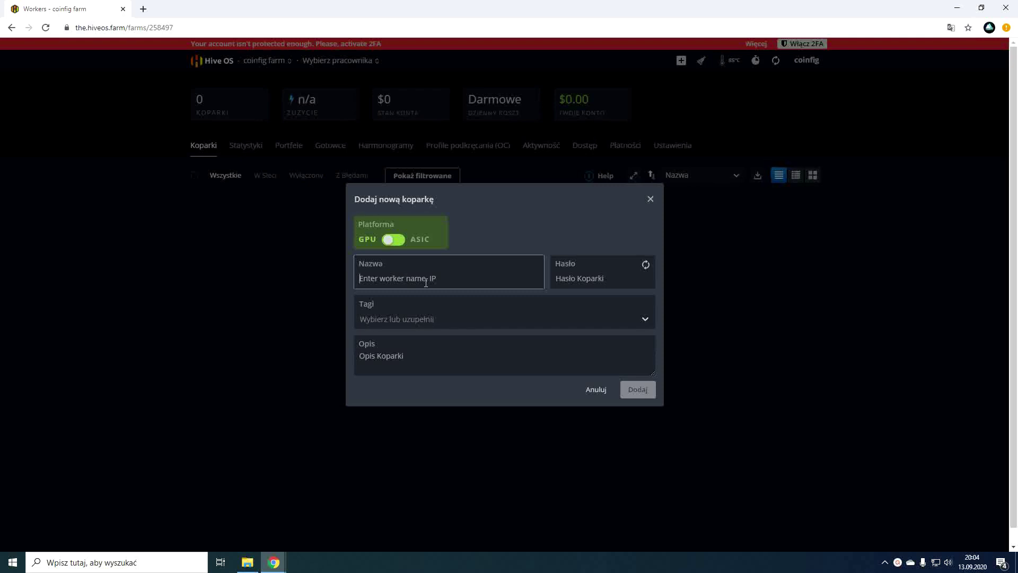
type("8")
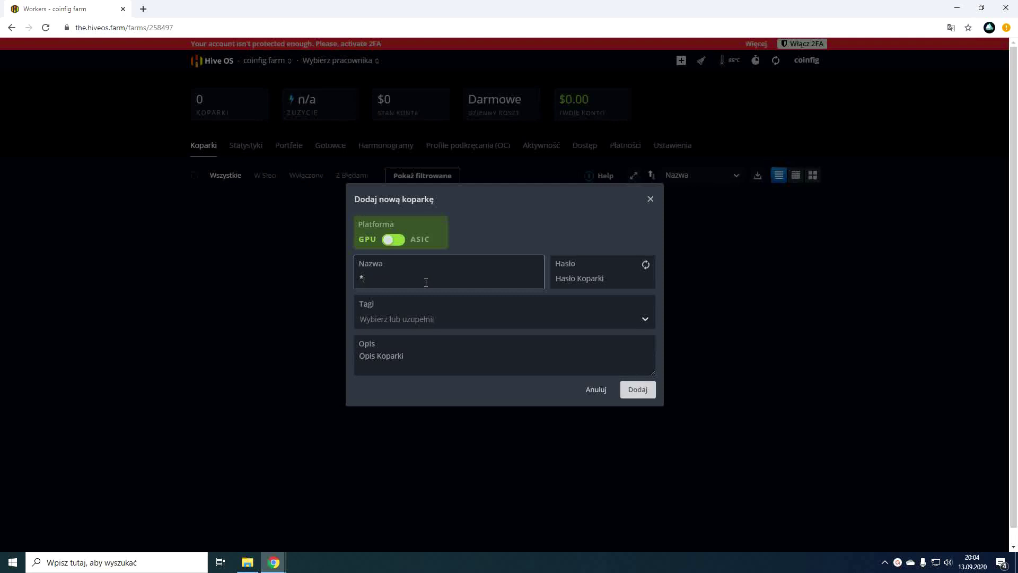
type("x_2070super_ZOTAC")
left_click(635, 392)
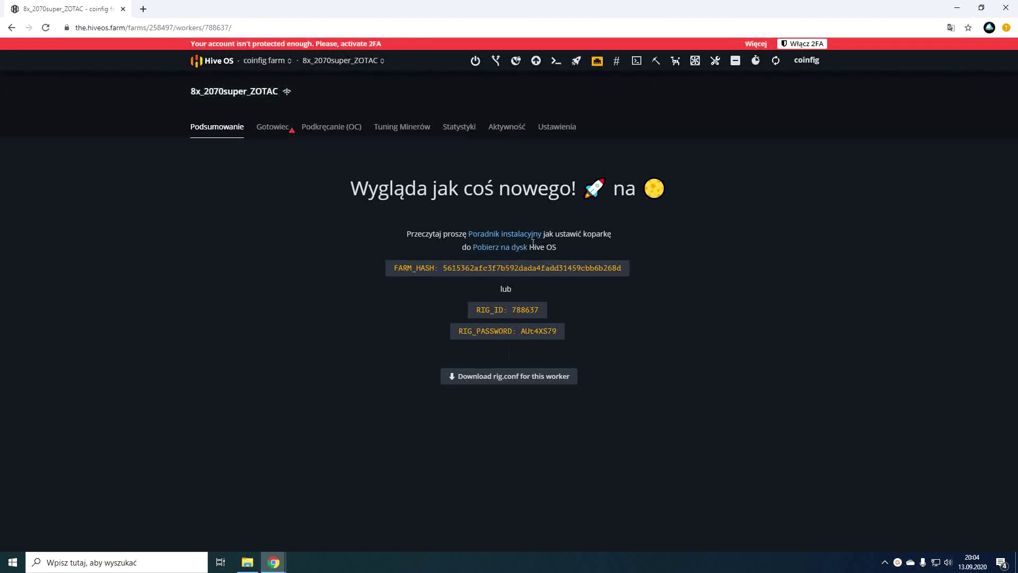
Step: Download the worker's rig.conf and show it in its folder
left_click(500, 379)
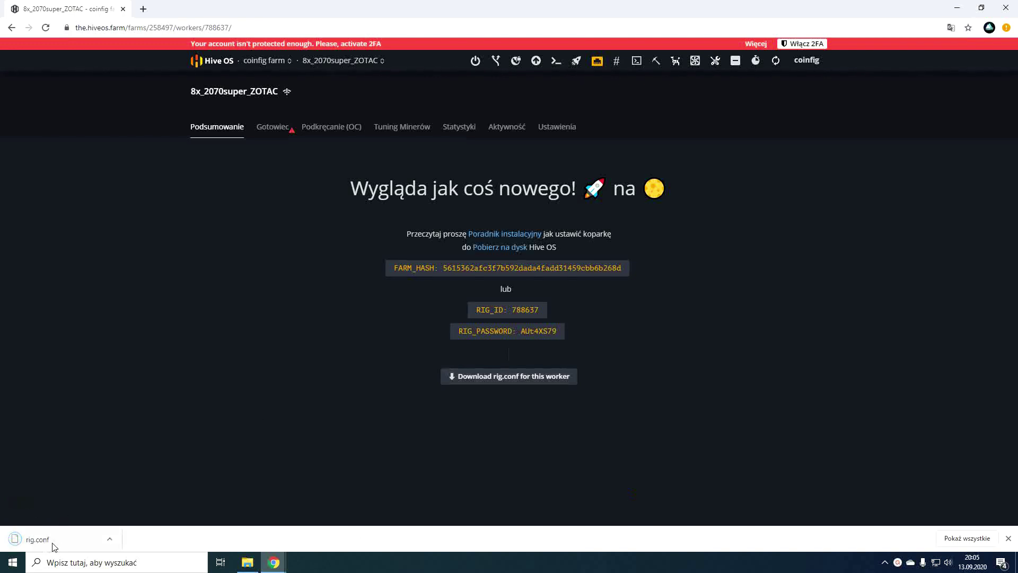
left_click(110, 539)
left_click(160, 502)
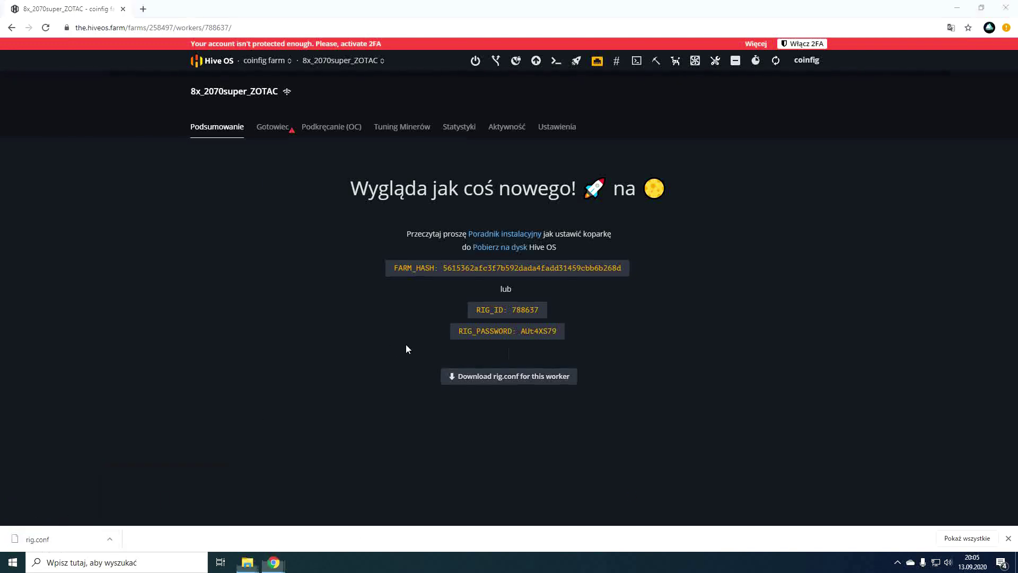
Step: Copy rig.conf from Downloads and paste it onto the HIVE (F:) USB drive
right_click(374, 237)
left_click(423, 436)
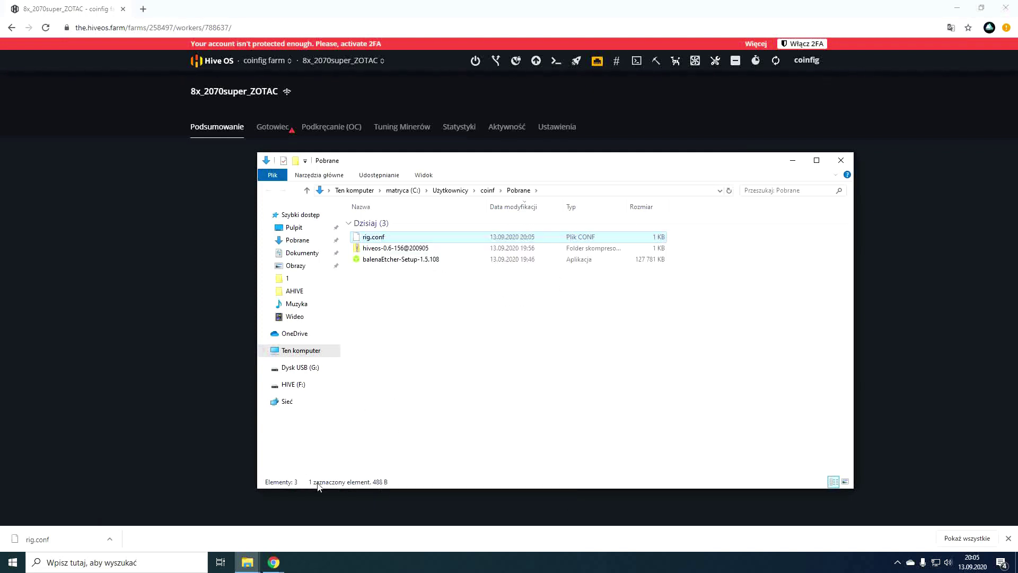
left_click(301, 350)
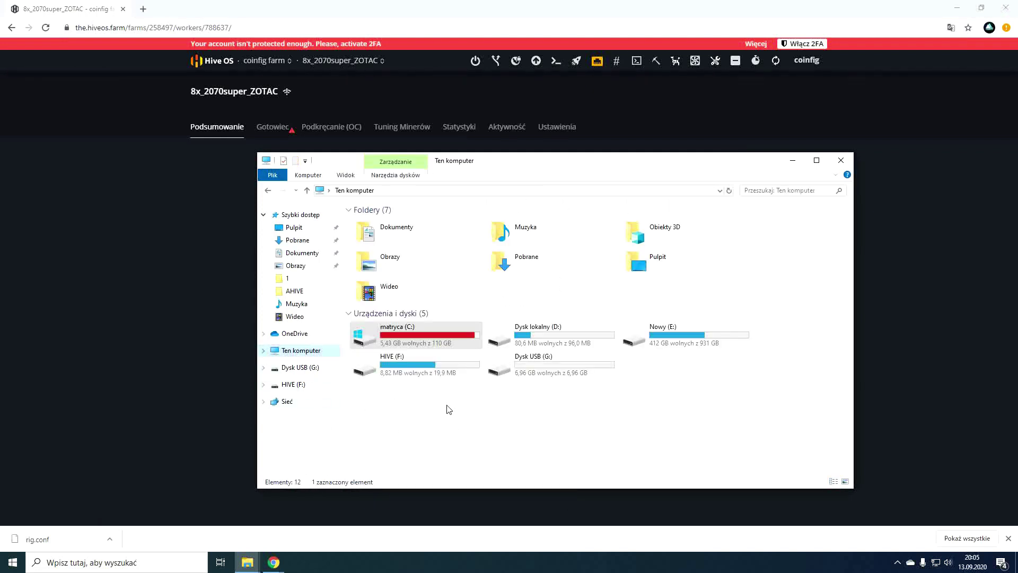
double_click(414, 364)
right_click(401, 336)
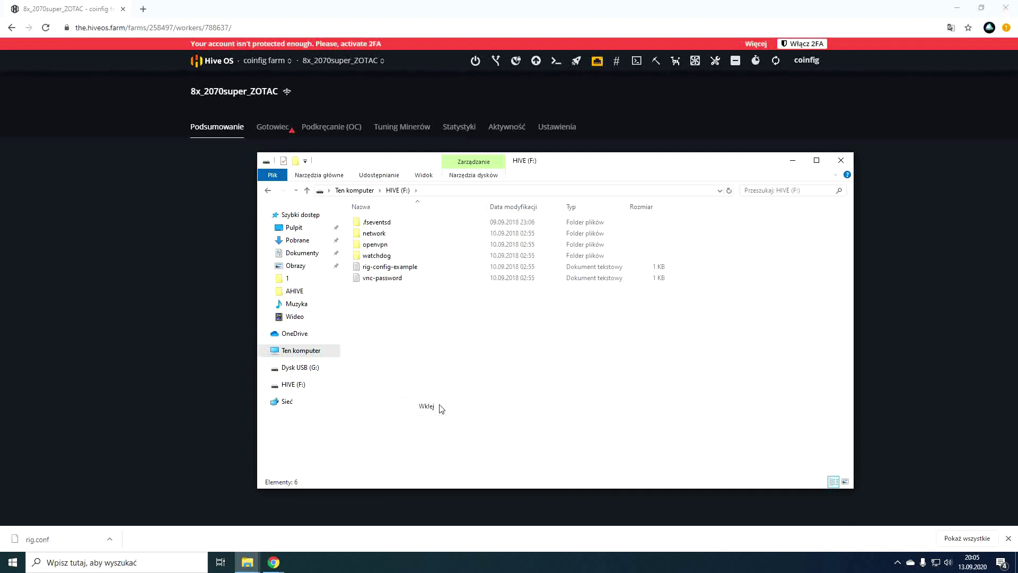
key("alt+Tab")
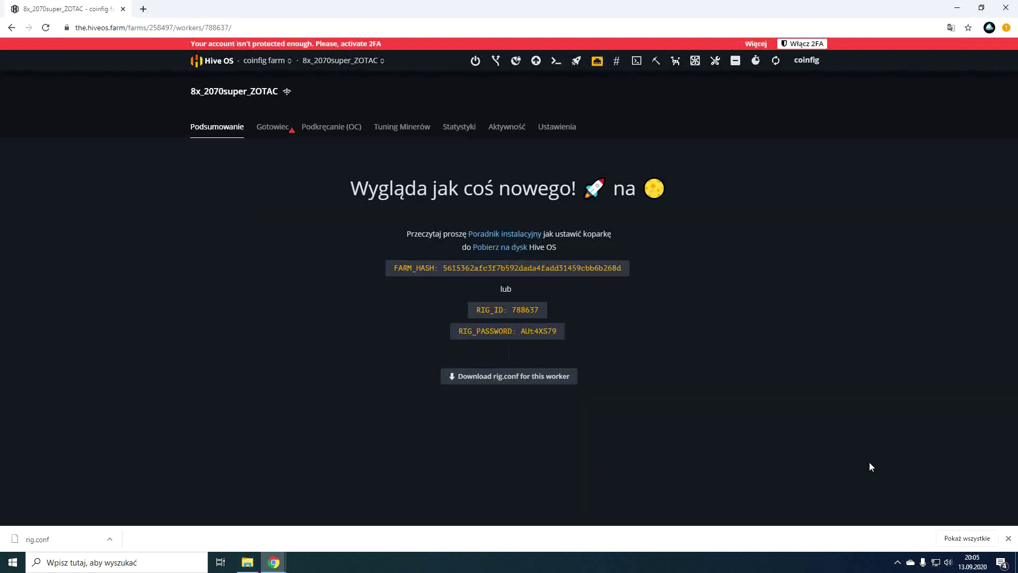
Step: Dismiss the tray overflow and return to RX farm's Koparki list with the 5700xt rig
left_click(898, 562)
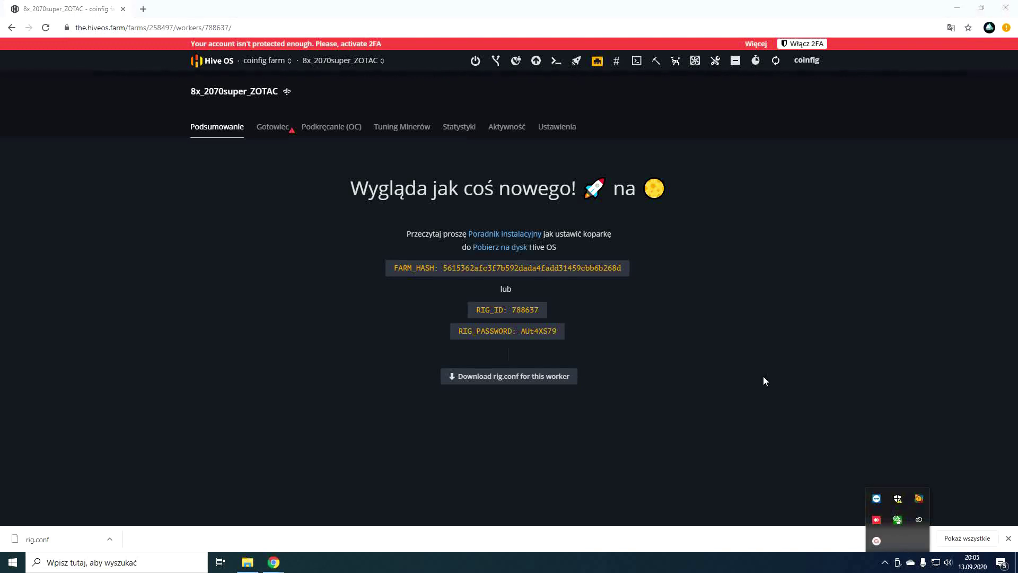
left_click(763, 381)
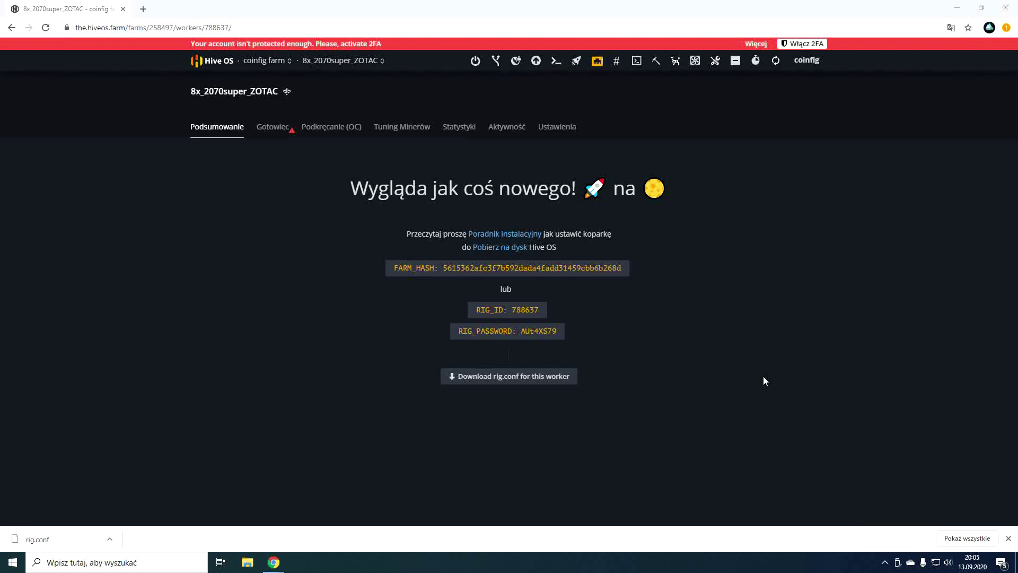
left_click(267, 60)
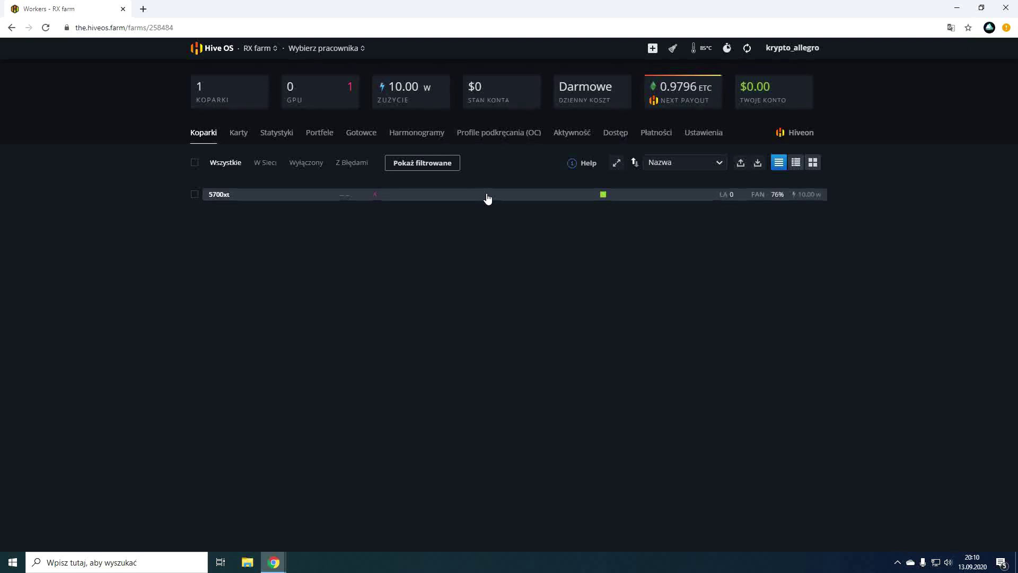
Step: Create an ETH wallet named 'ledger nano s' from the pasted address under Portfele
left_click(317, 134)
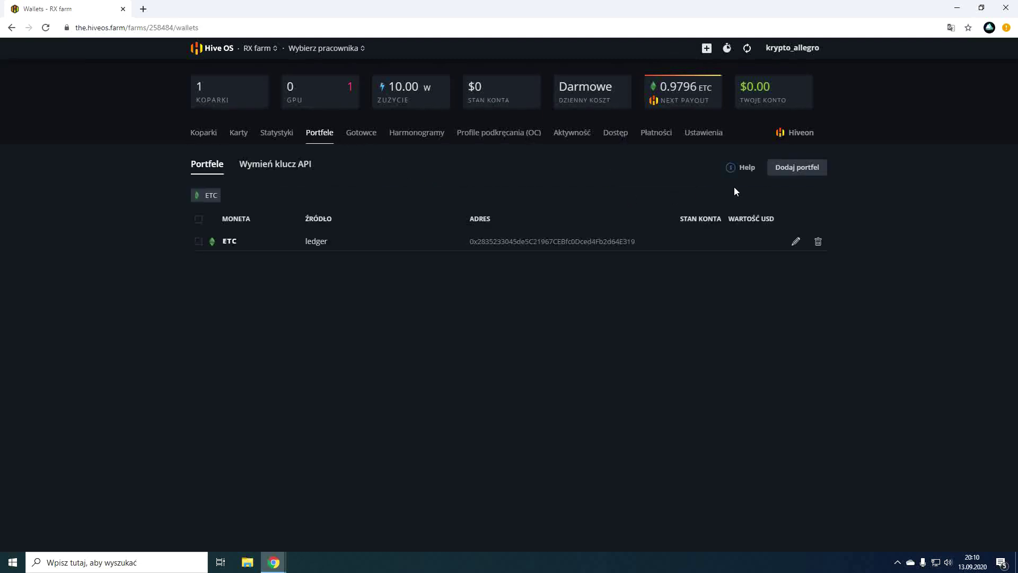
left_click(792, 173)
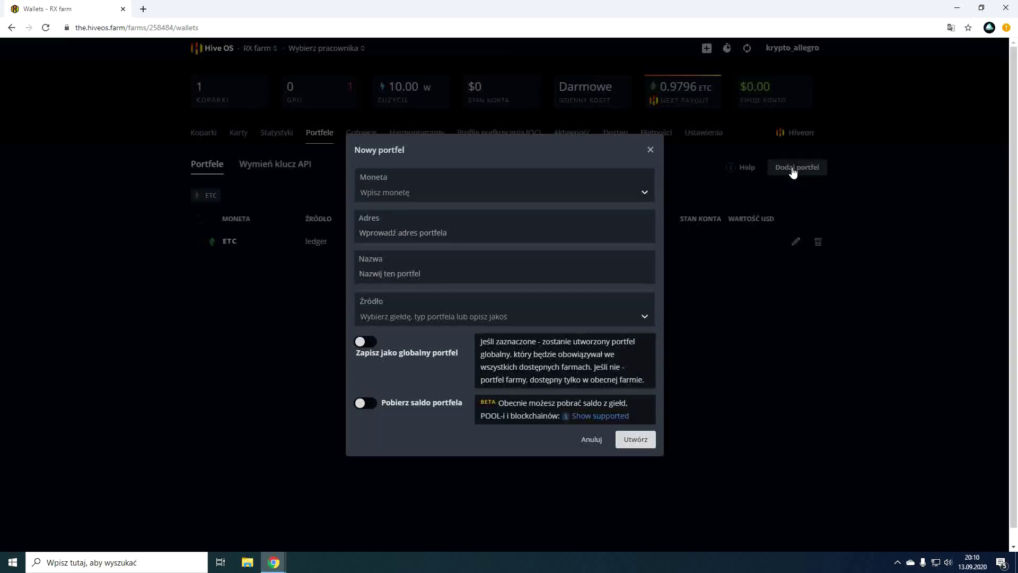
left_click(466, 195)
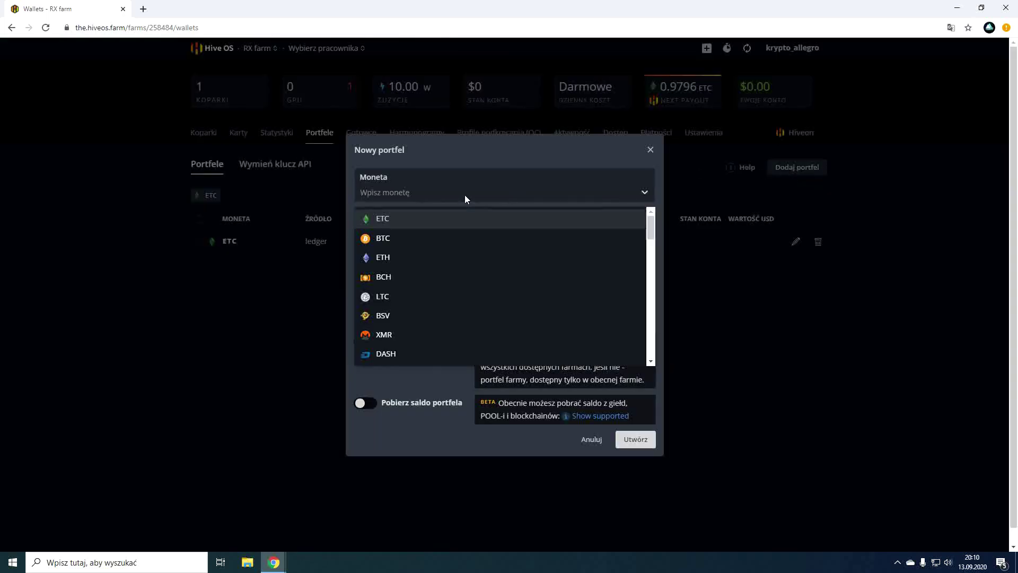
left_click(390, 259)
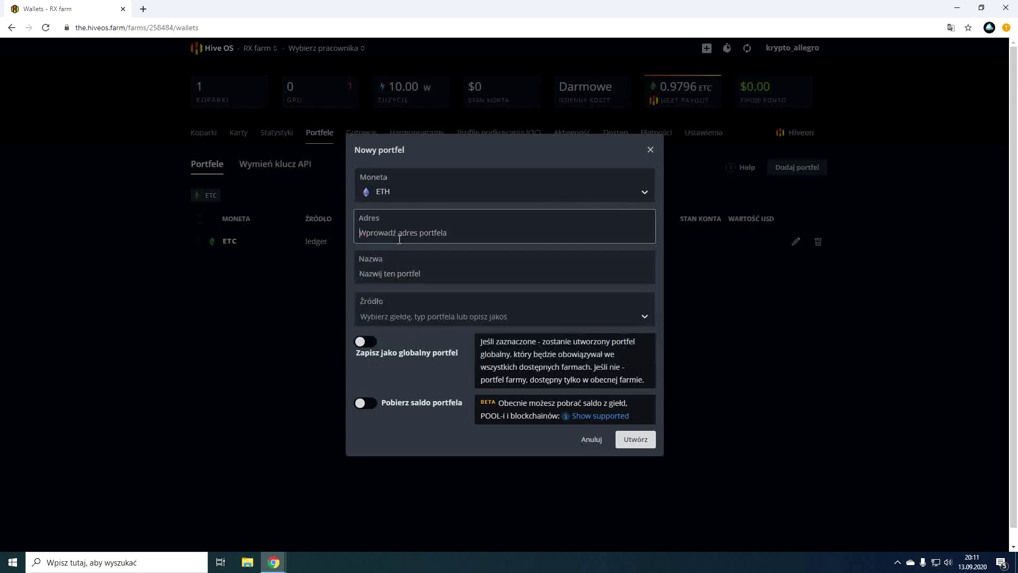
key("ctrl+v")
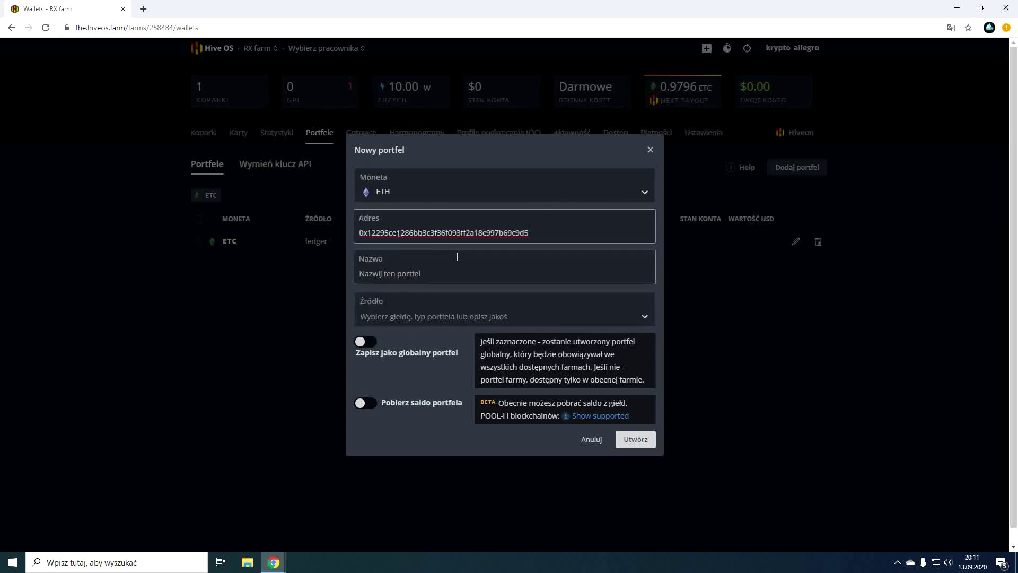
left_click(444, 268)
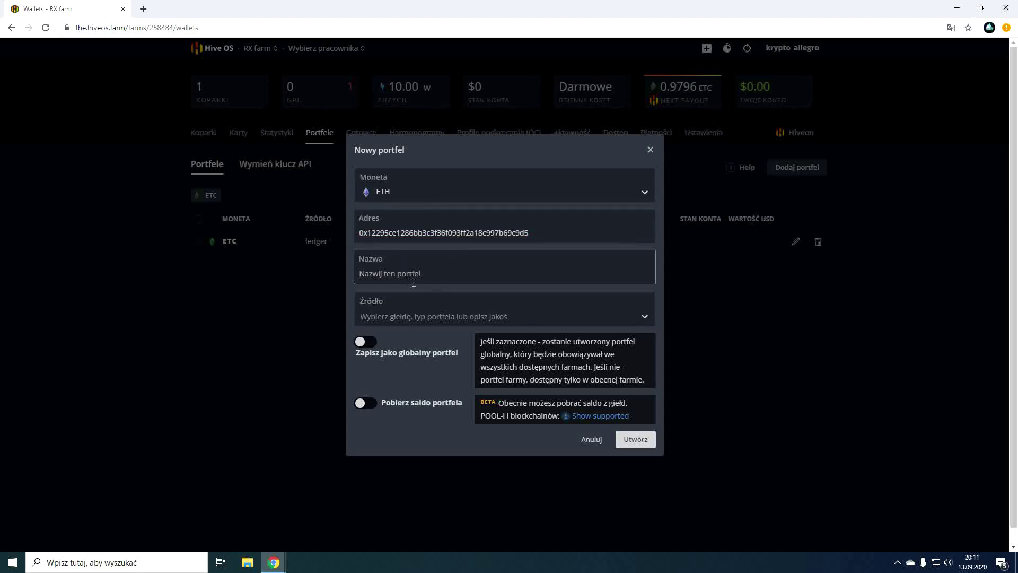
type("ledger nano s")
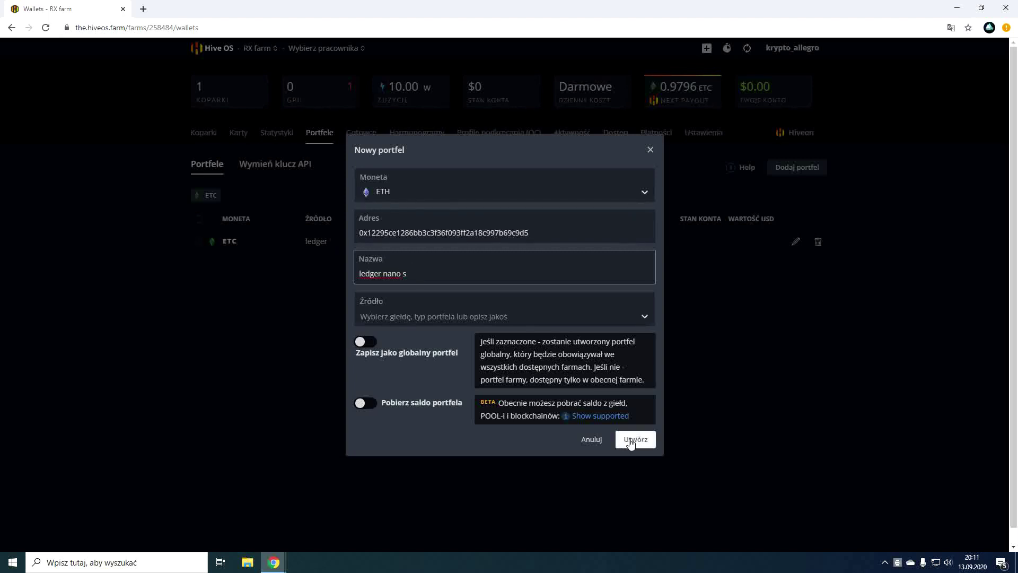
left_click(635, 439)
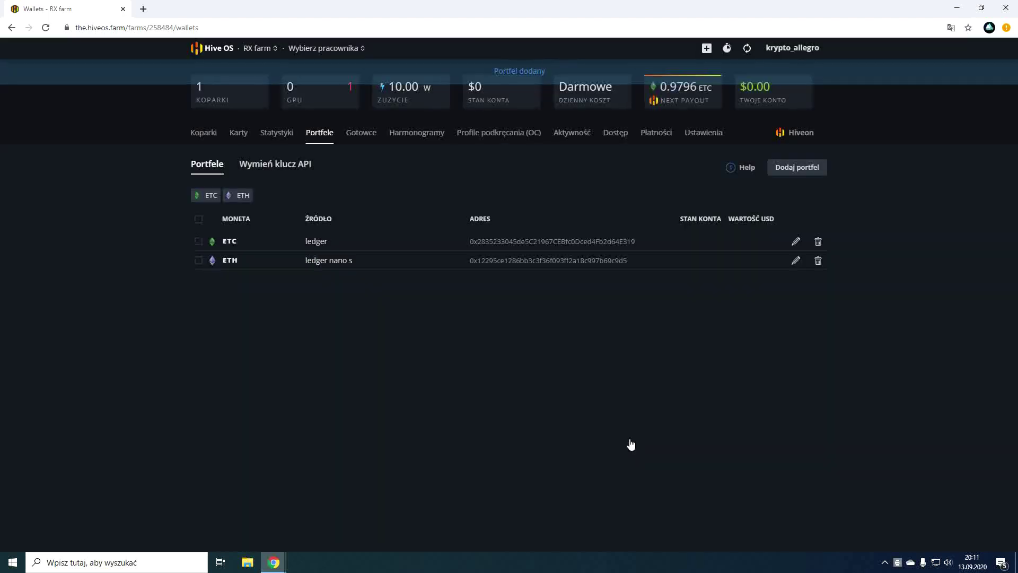
Step: Start an ETH flight sheet on Gotowce using the ledger nano s wallet
left_click(362, 133)
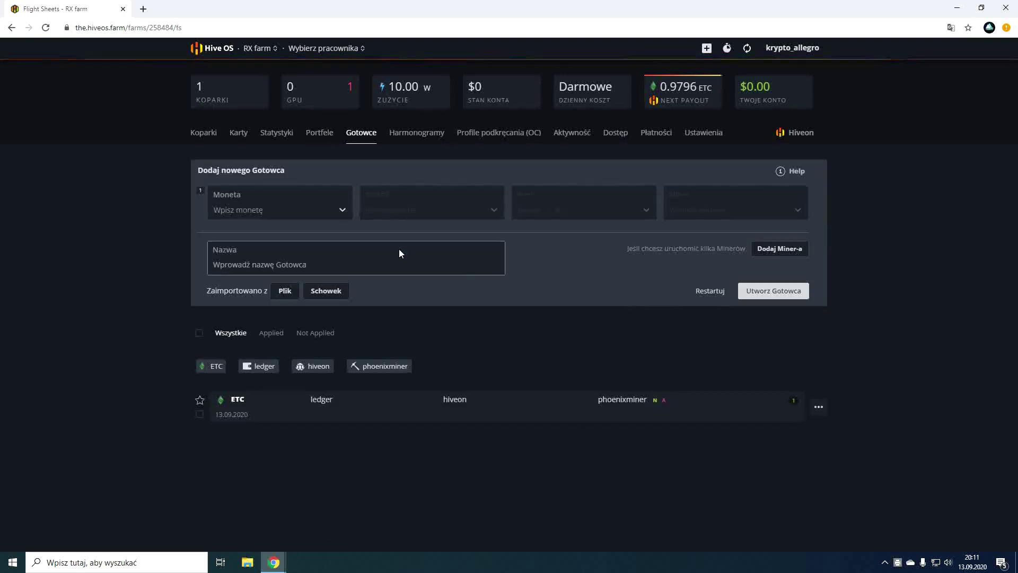
left_click(326, 214)
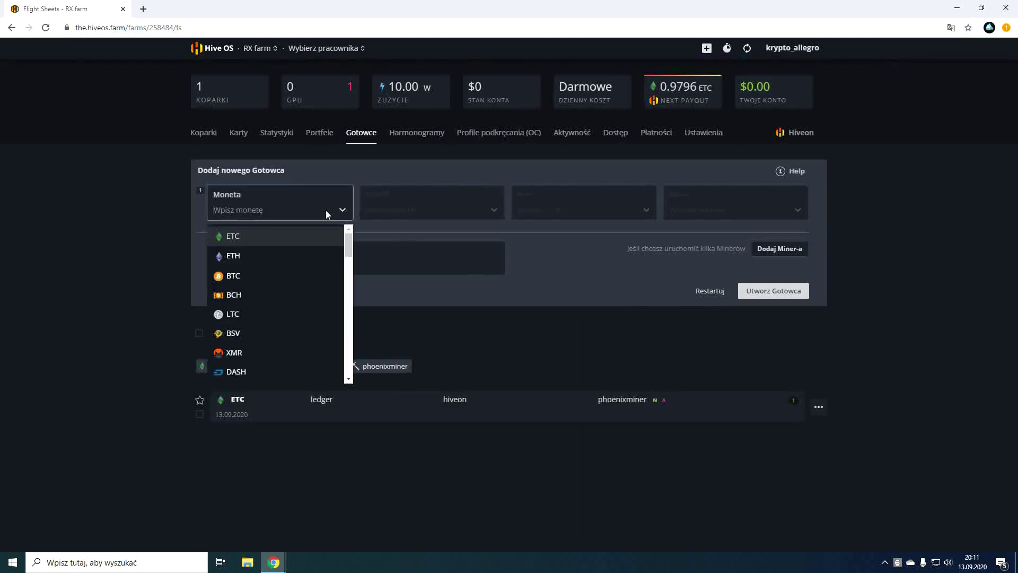
left_click(307, 190)
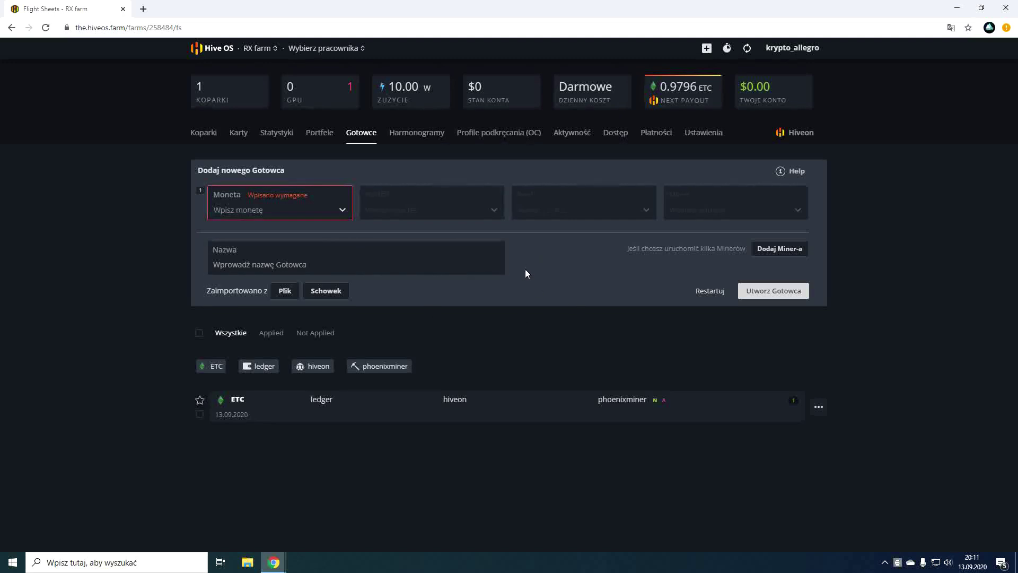
left_click(327, 211)
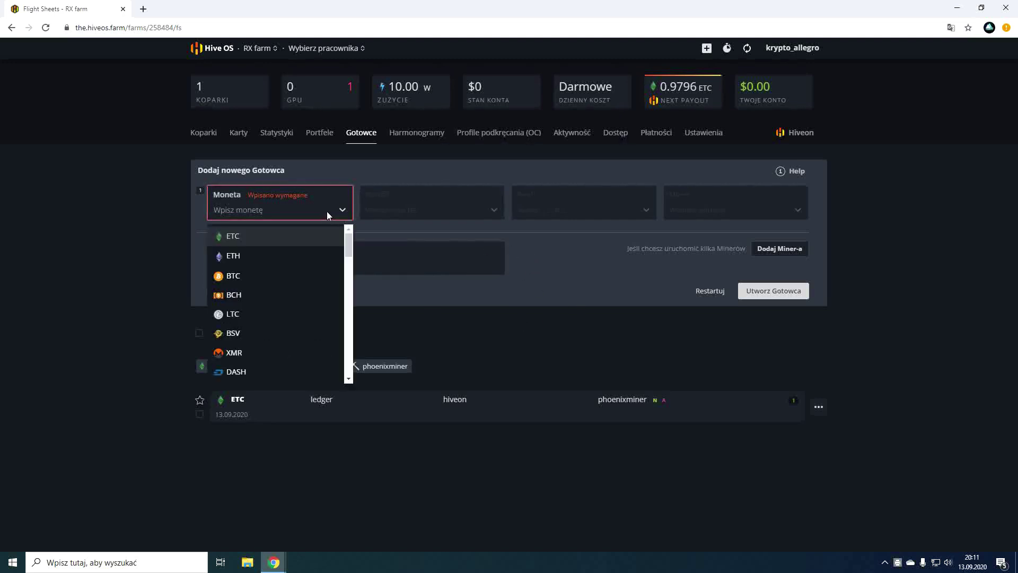
left_click(248, 255)
left_click(430, 209)
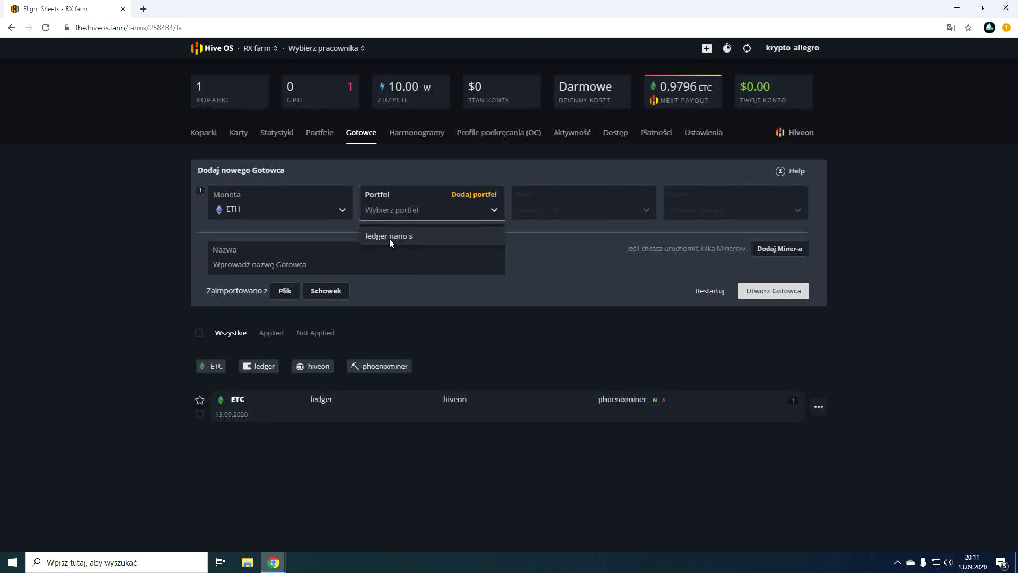
left_click(390, 237)
Step: Set the flight sheet's pool to Hiveon Europe servers and its miner to PhoenixMiner
left_click(561, 211)
scroll(580, 270, "down", 3)
scroll(565, 255, "up", 3)
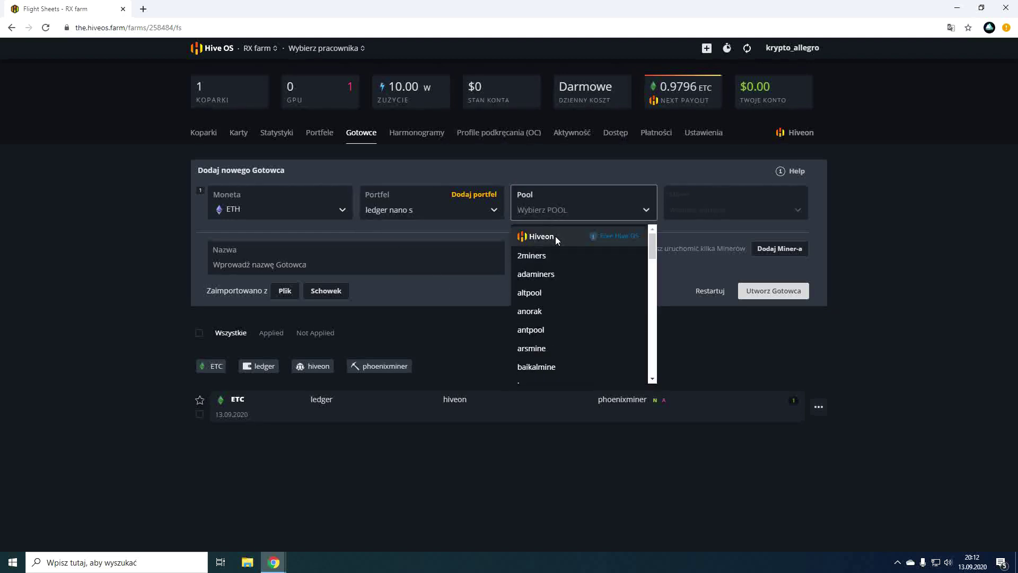
left_click(549, 235)
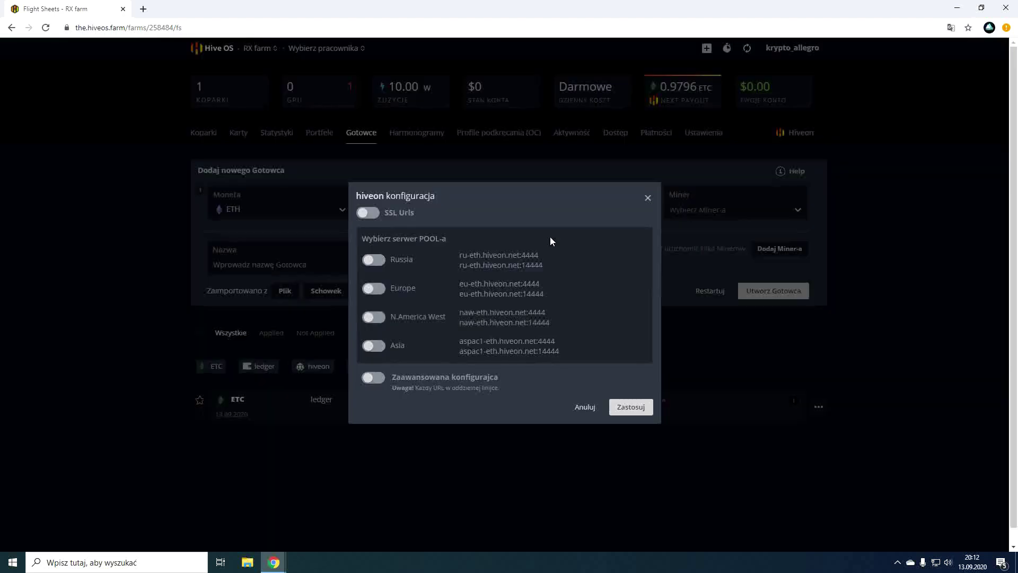
left_click(374, 288)
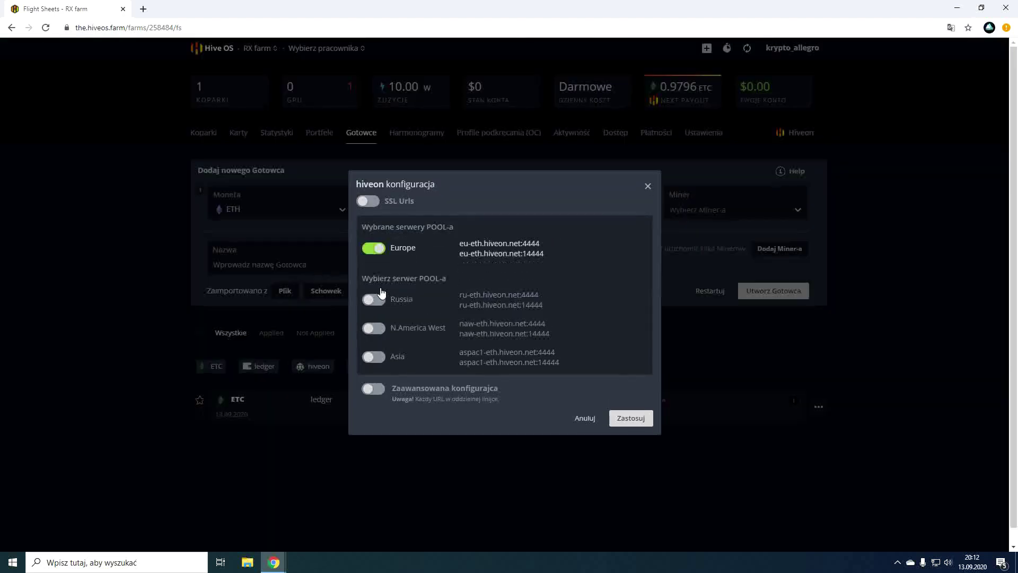
left_click(631, 406)
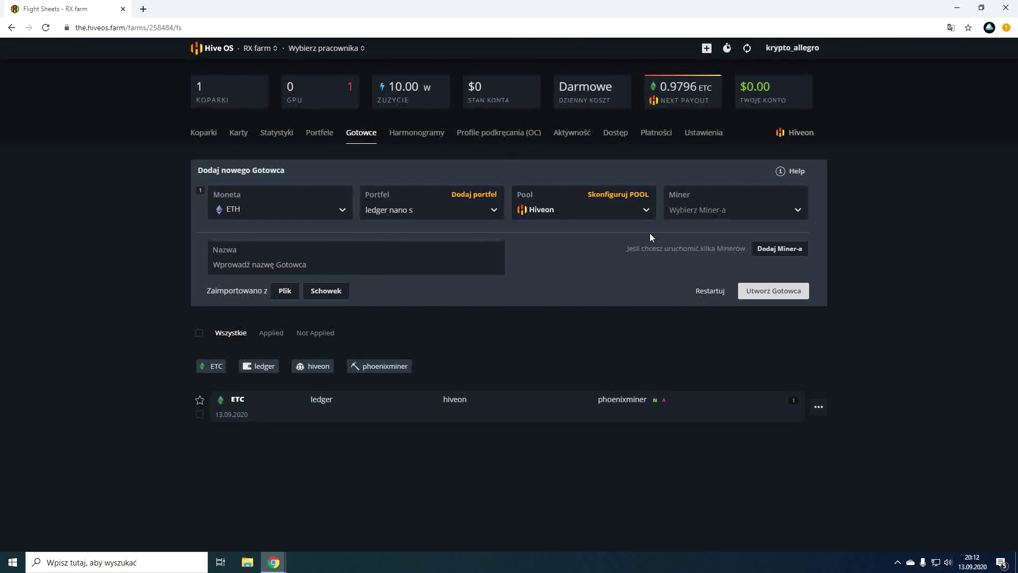
left_click(703, 208)
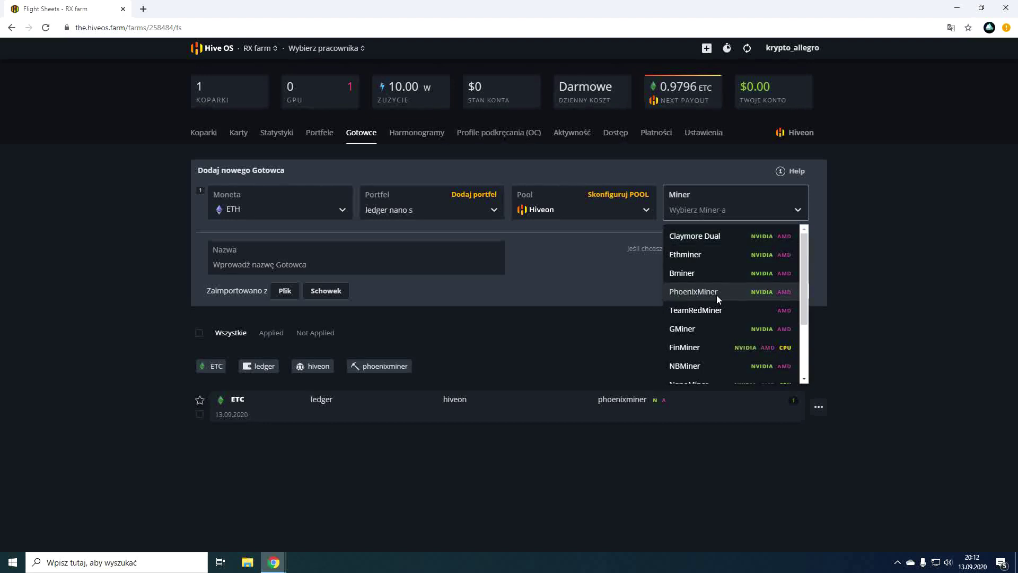
left_click(785, 293)
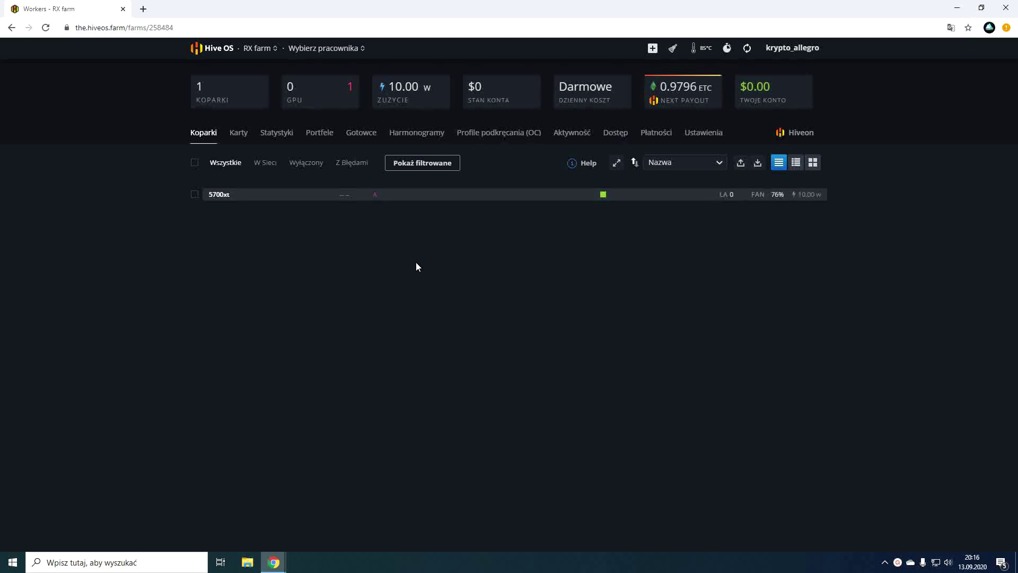
Step: Apply the ETH ledger nano s flight sheet to the selected 5700xt rig
left_click(195, 194)
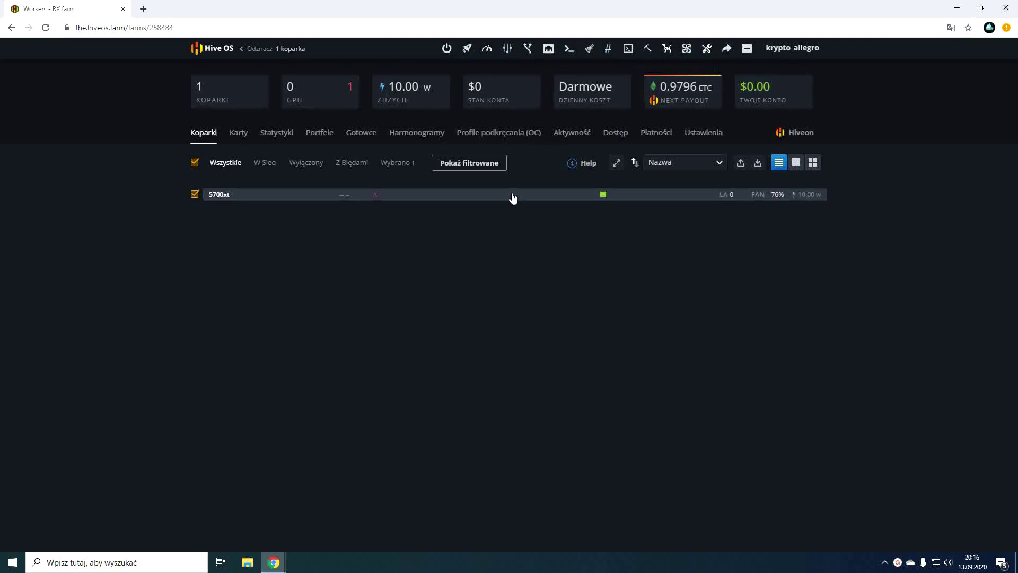
left_click(467, 50)
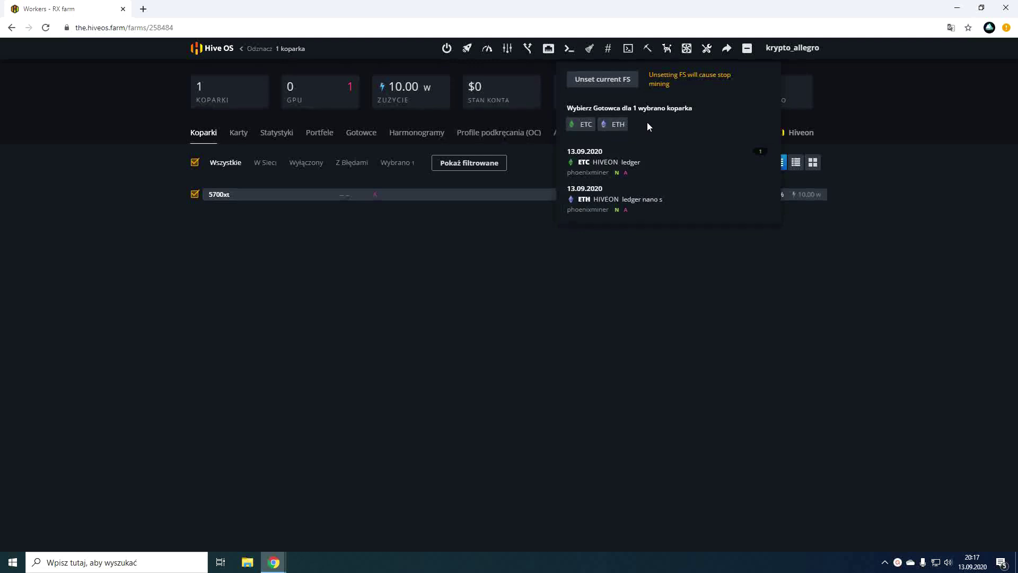
left_click(618, 124)
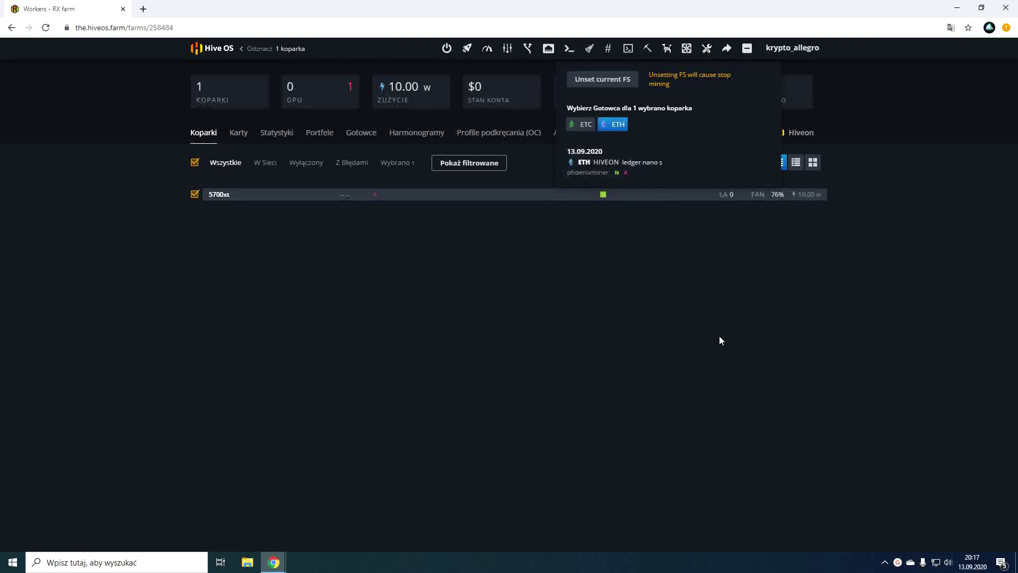
left_click(637, 164)
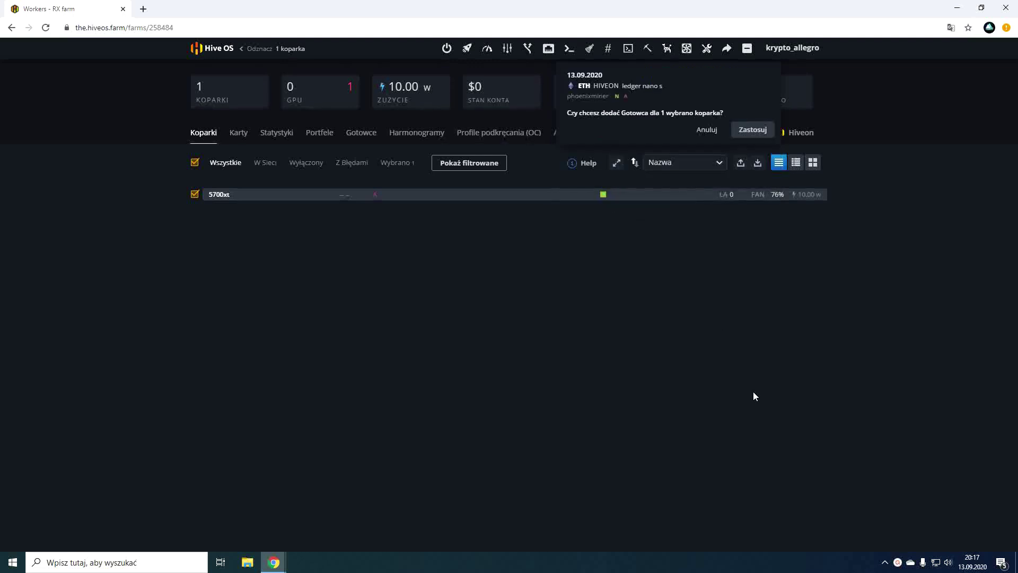
left_click(750, 130)
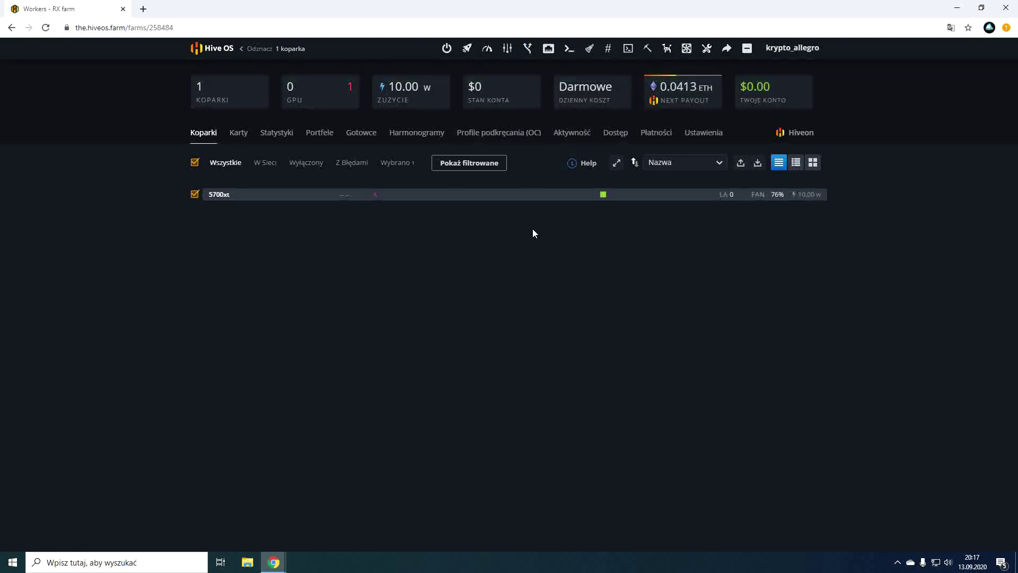
Step: Deselect the 5700xt rig and confirm it mines ETH via PhoenixMiner at 56.80 MH/s, 122 W
left_click(194, 195)
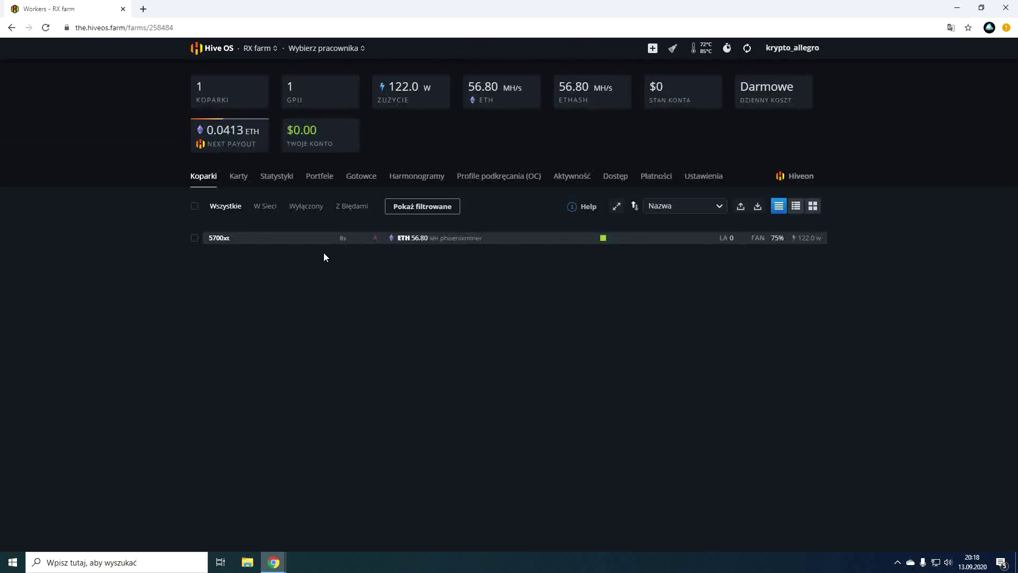